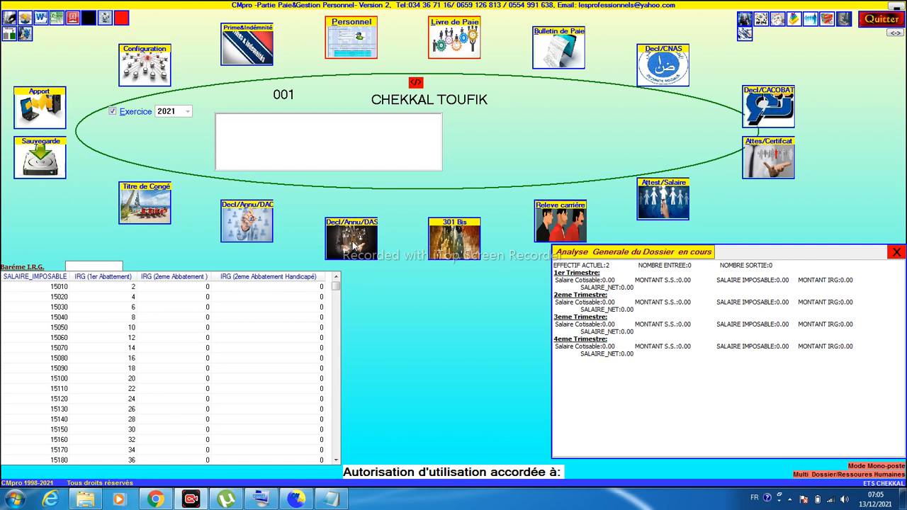
# Open the tax annexes and bring up page 2 of the G12(BIS) declaration.
pyautogui.click(744, 35)
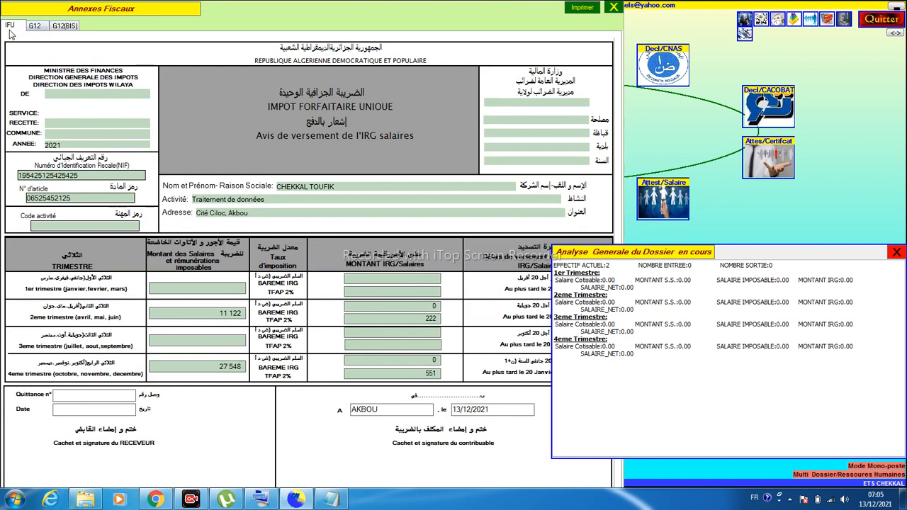
pyautogui.click(35, 27)
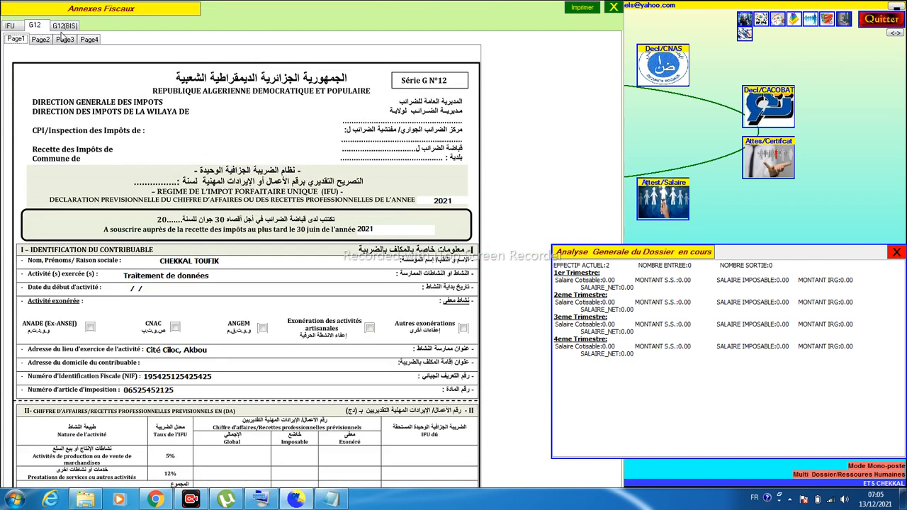
pyautogui.click(65, 26)
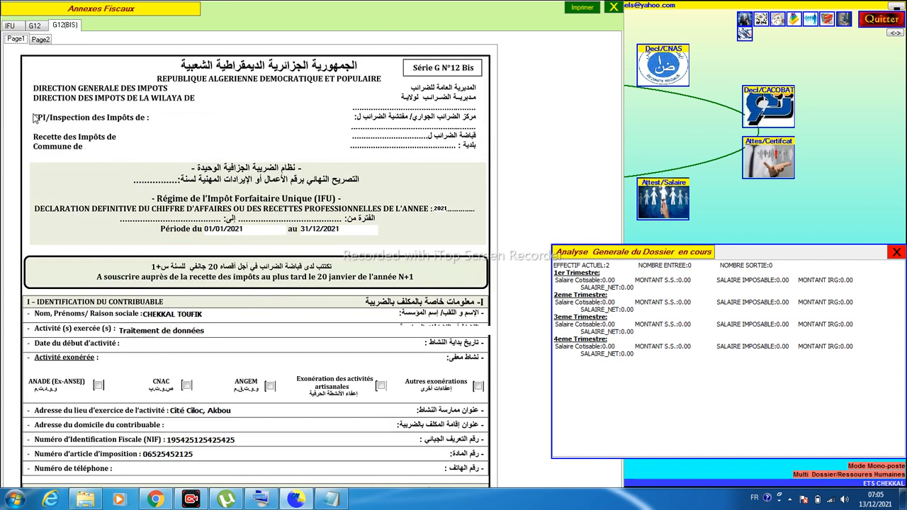
pyautogui.click(40, 39)
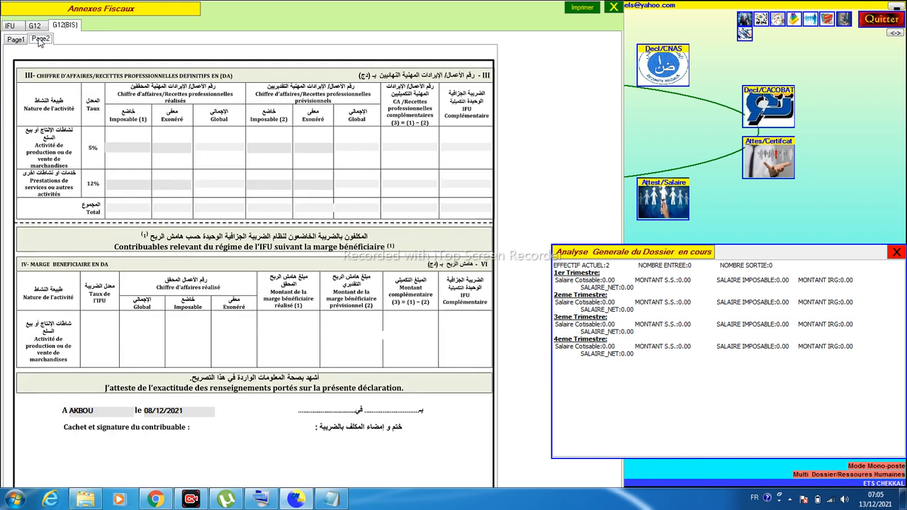
# In the 12% services row, enter 45000 as realised taxable turnover and 40000 as provisional taxable turnover.
pyautogui.click(118, 146)
pyautogui.click(118, 186)
pyautogui.click(271, 183)
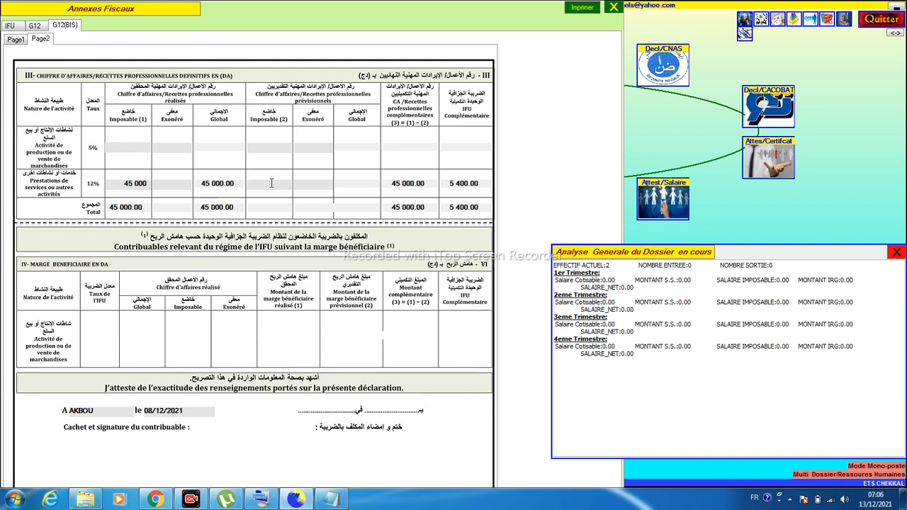
pyautogui.write('40000')
pyautogui.click(324, 184)
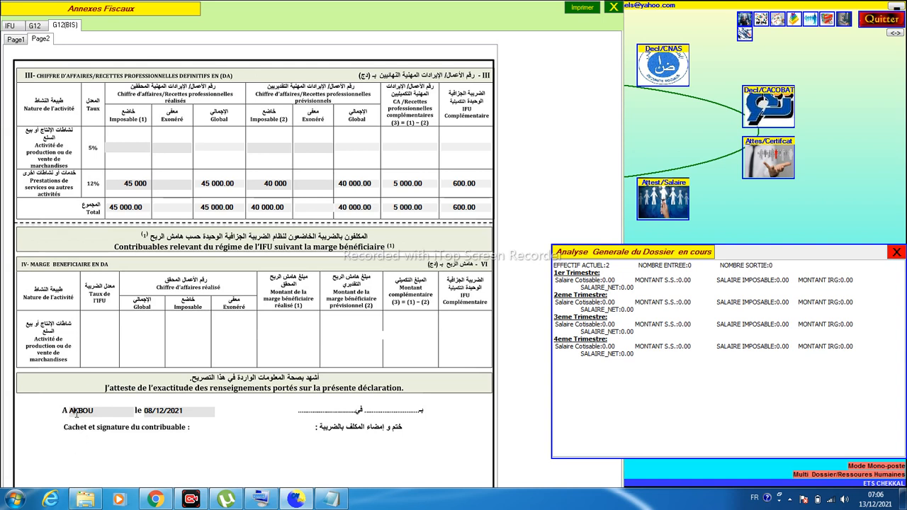
pyautogui.moveTo(70, 412); pyautogui.dragTo(74, 412)
# Preview the printout of page 1 of the G12(BIS) declaration and close the general file analysis.
pyautogui.click(16, 40)
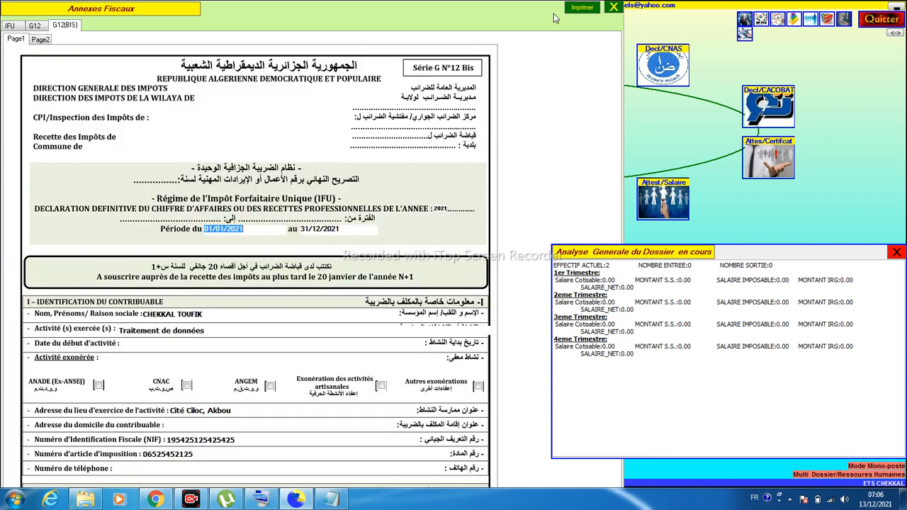
pyautogui.click(576, 14)
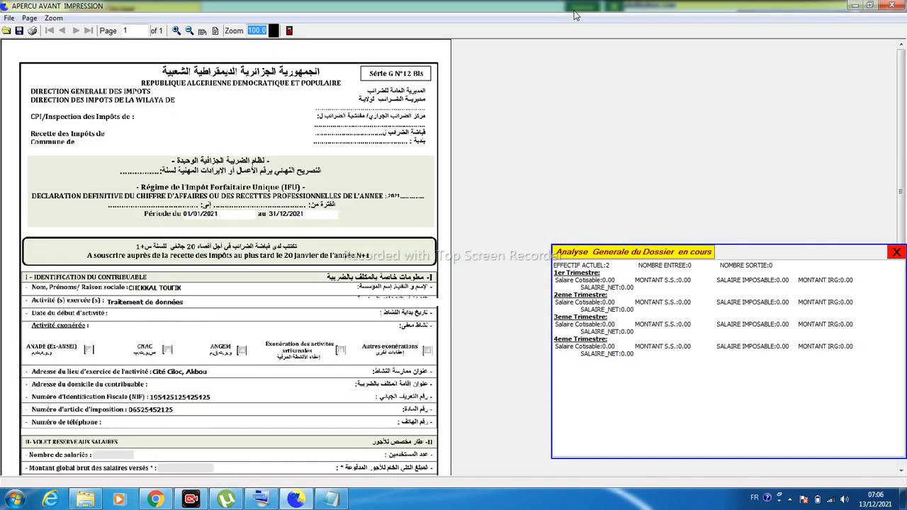
pyautogui.click(891, 5)
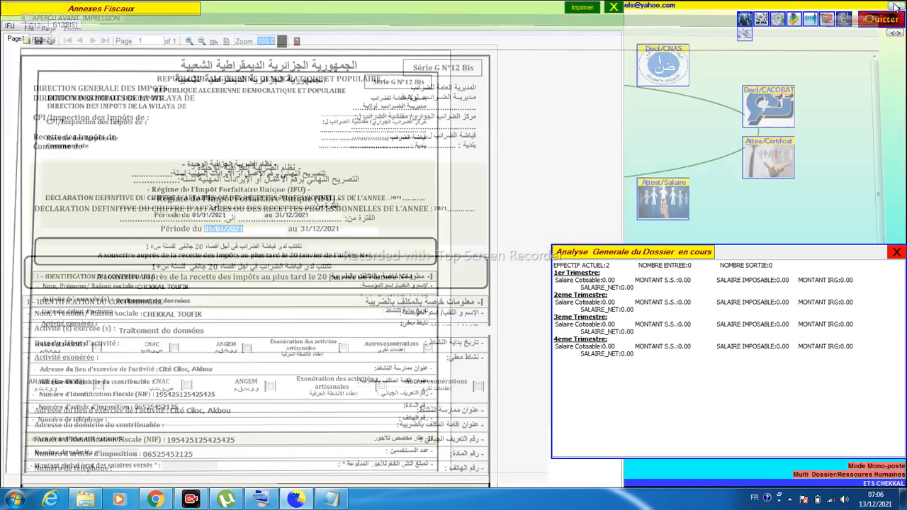
pyautogui.click(896, 253)
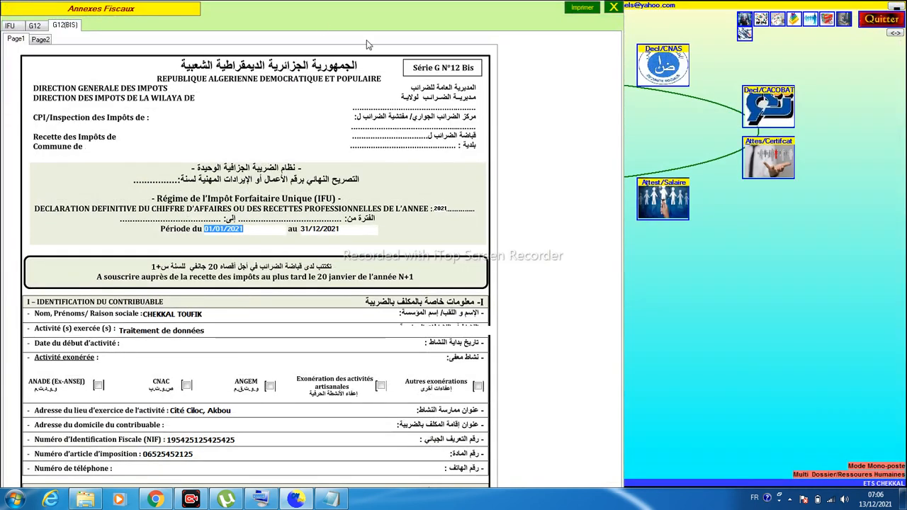
# Preview the printout of page 2 of the G12(BIS) declaration, and close the tax annexes.
pyautogui.click(39, 39)
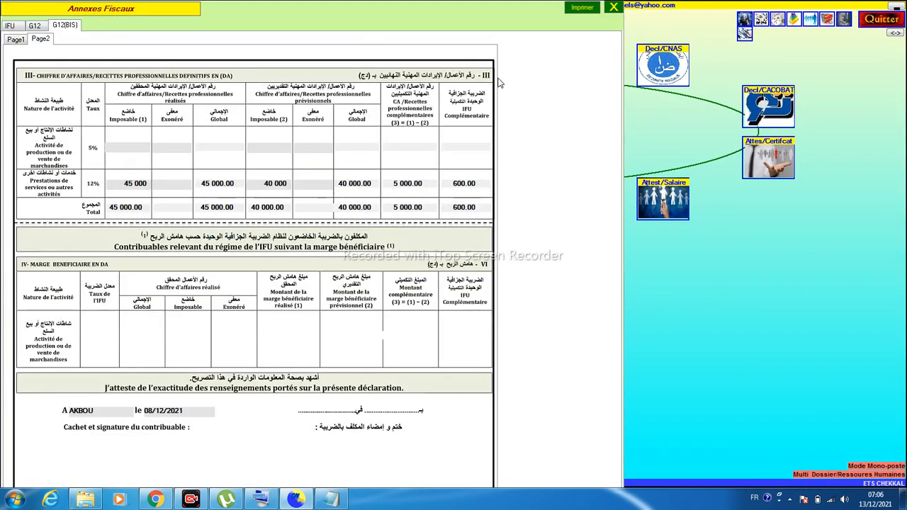
pyautogui.click(578, 10)
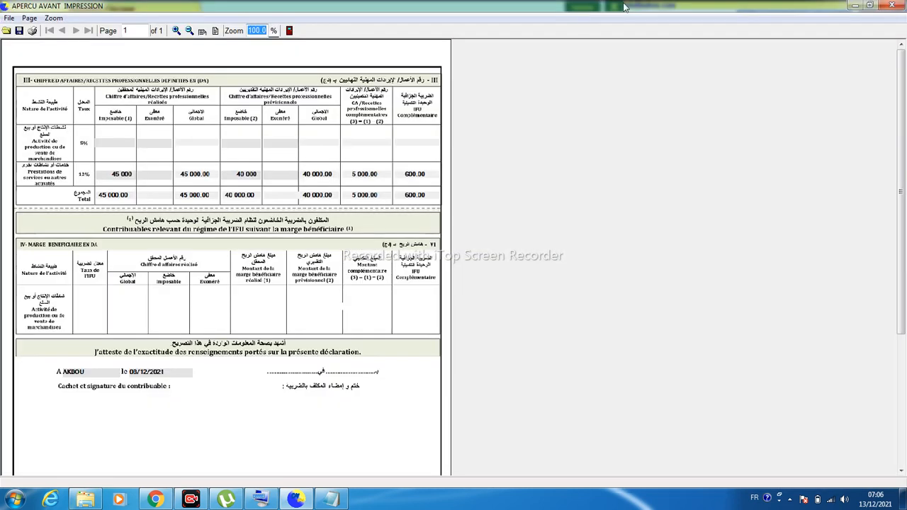
pyautogui.click(896, 5)
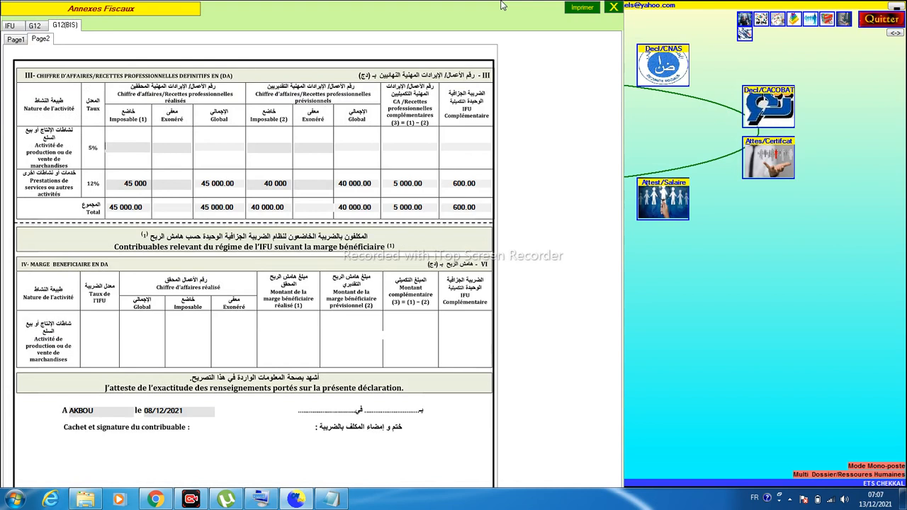
pyautogui.click(613, 10)
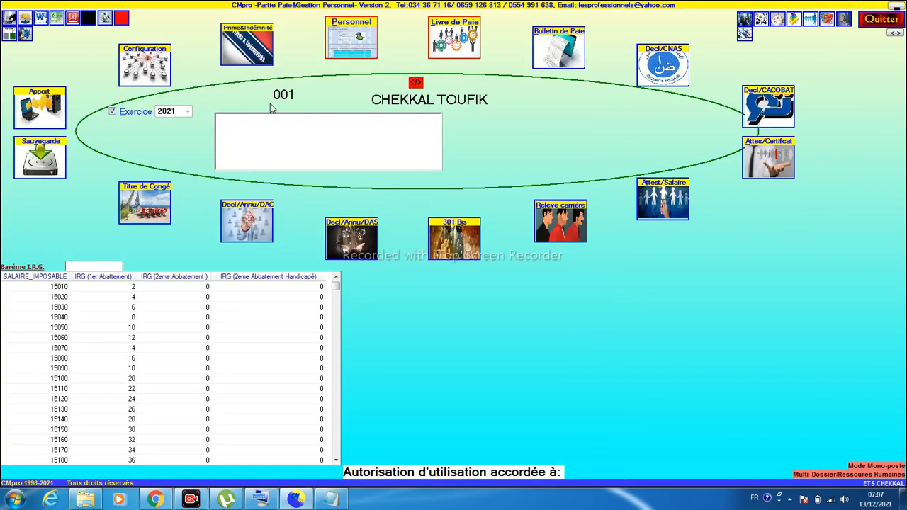
# Open the annual salary declaration (DAS) and review both employees' days worked and salaries for the first two quarters.
pyautogui.click(354, 242)
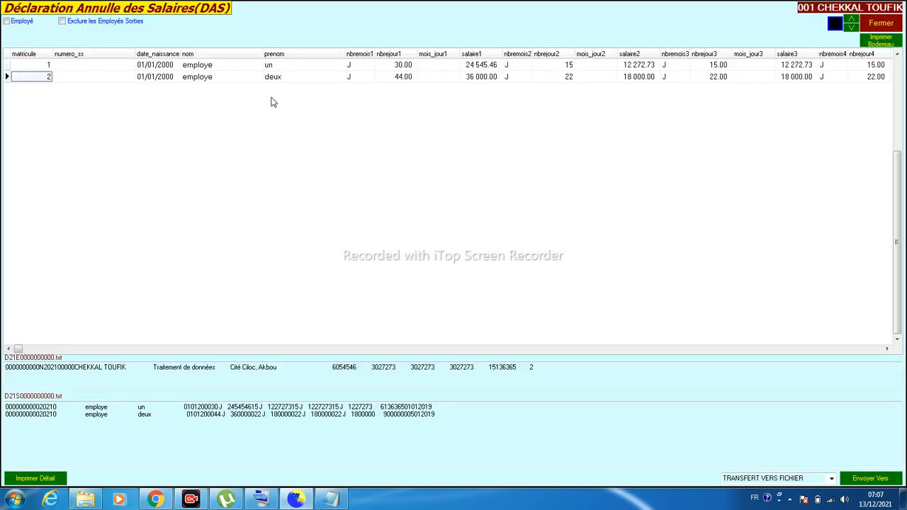
pyautogui.click(231, 67)
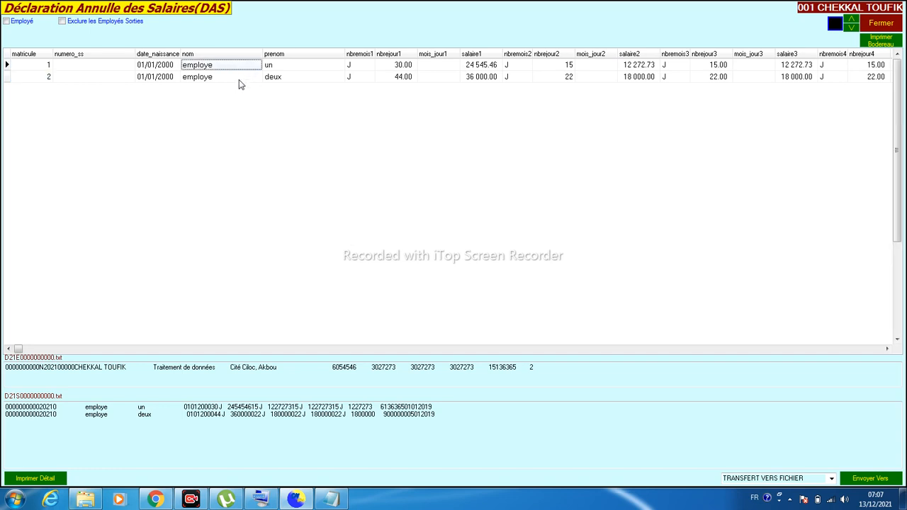
pyautogui.click(233, 79)
pyautogui.click(391, 65)
pyautogui.click(400, 78)
pyautogui.click(432, 66)
pyautogui.click(564, 65)
pyautogui.click(559, 80)
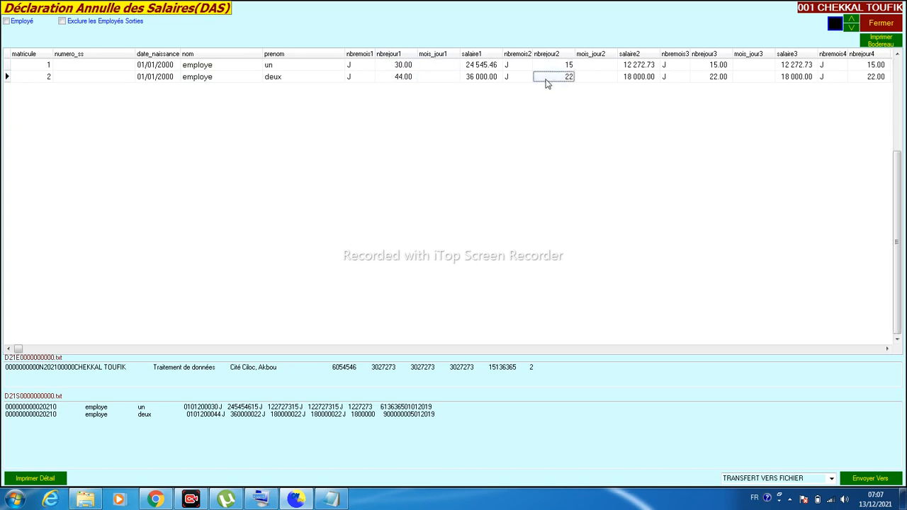
pyautogui.click(472, 68)
pyautogui.click(480, 76)
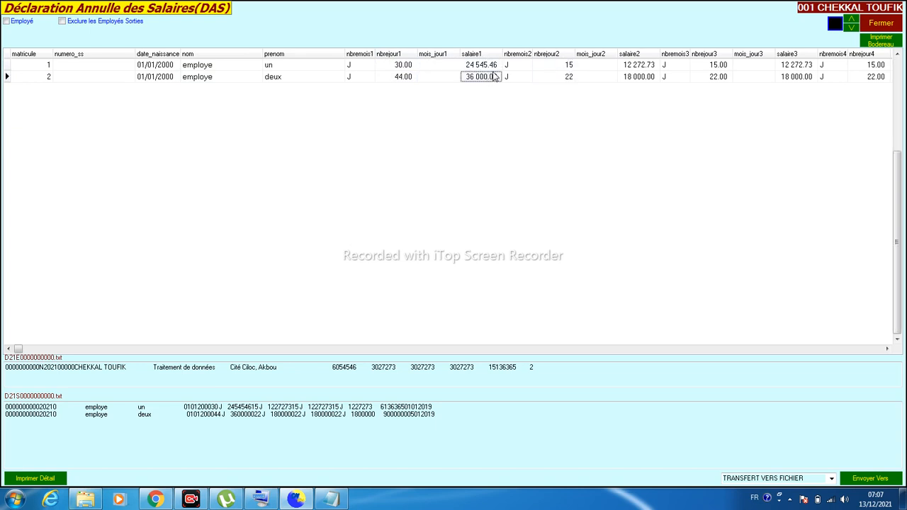
pyautogui.click(534, 68)
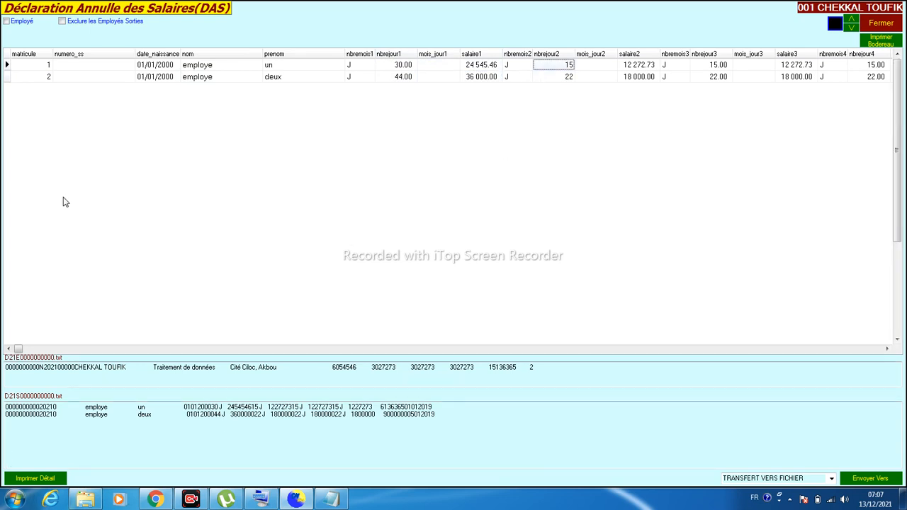
# Check both employees' social security number fields and preview the detailed DAS printout.
pyautogui.click(107, 76)
pyautogui.click(107, 66)
pyautogui.click(107, 75)
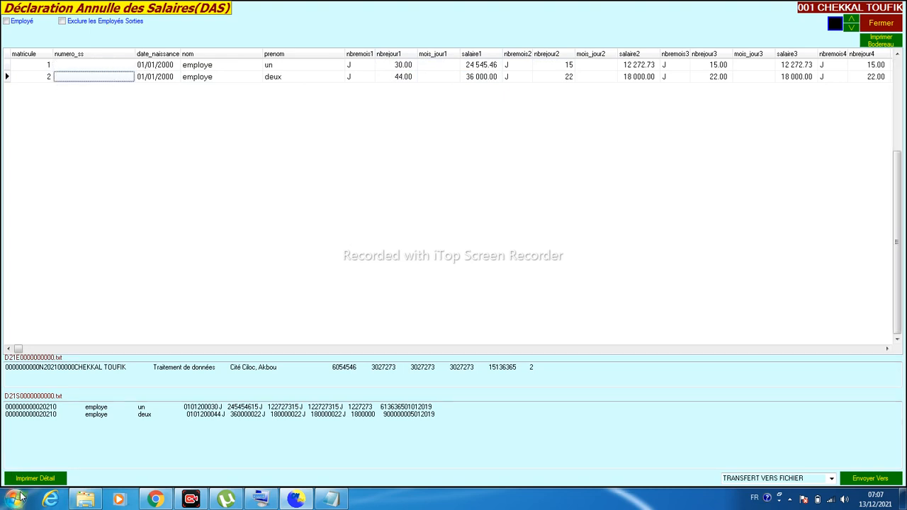
pyautogui.click(35, 478)
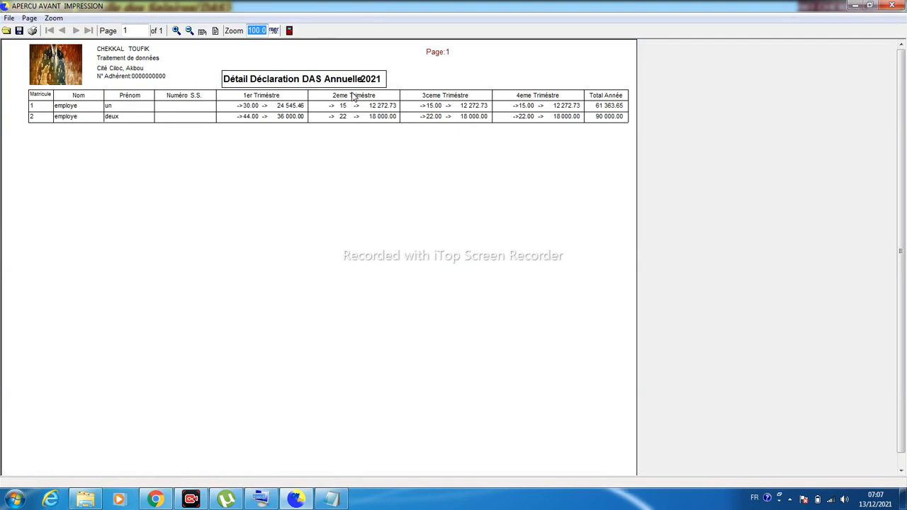
pyautogui.click(890, 6)
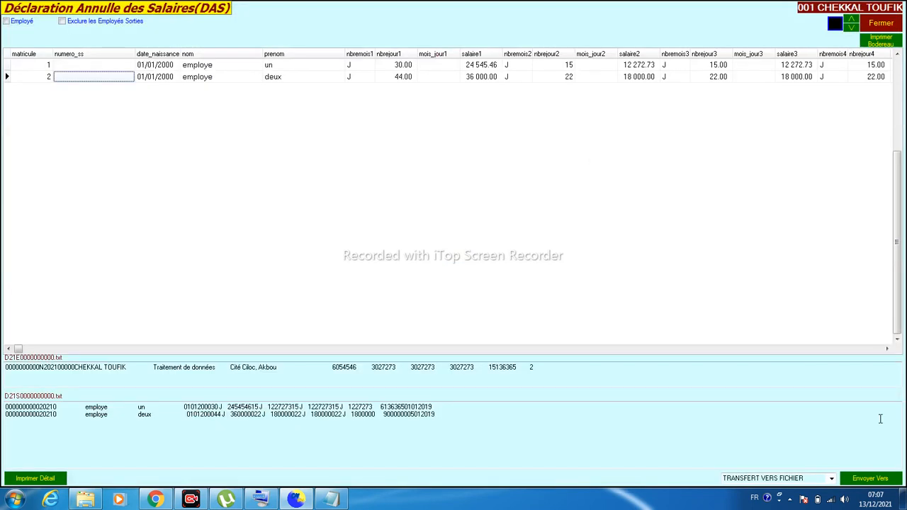
# Export the DAS declaration to the F: drive using the TRANSFERT VERS FICHIER option.
pyautogui.click(868, 482)
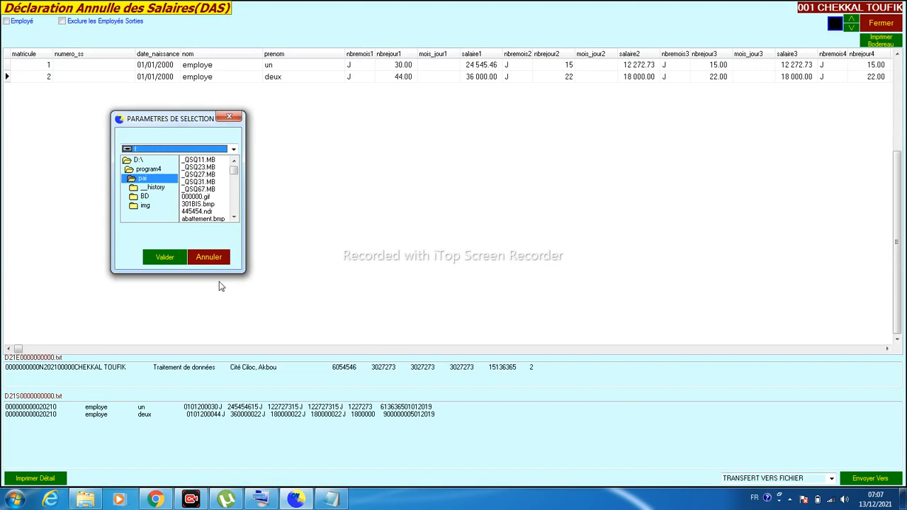
pyautogui.click(212, 258)
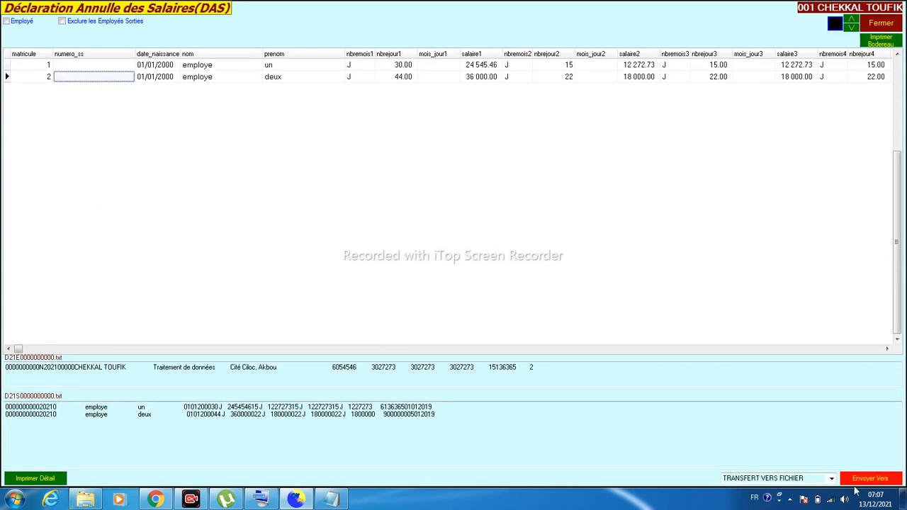
pyautogui.click(831, 478)
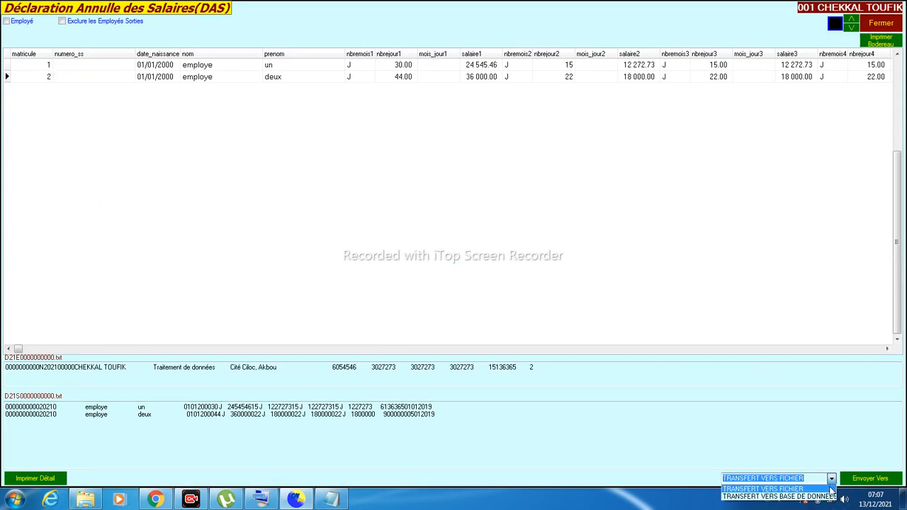
pyautogui.click(829, 490)
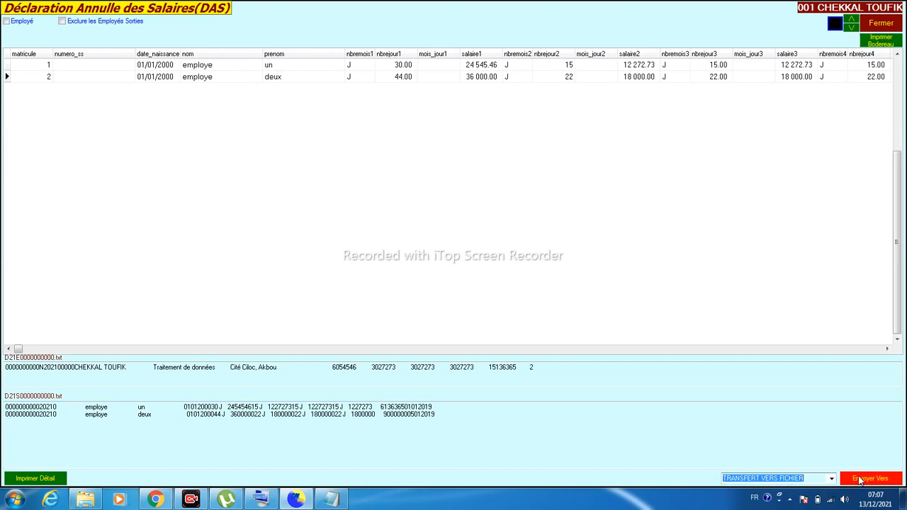
pyautogui.click(861, 481)
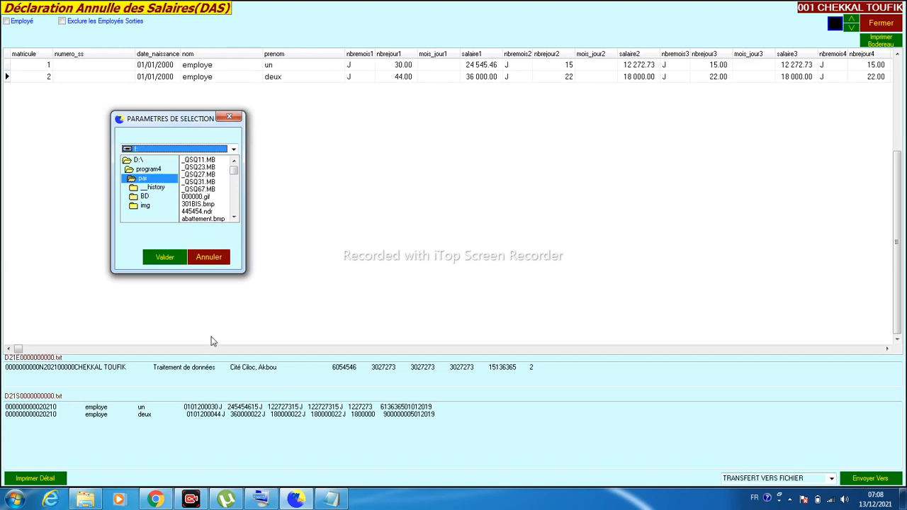
pyautogui.click(172, 150)
pyautogui.click(142, 181)
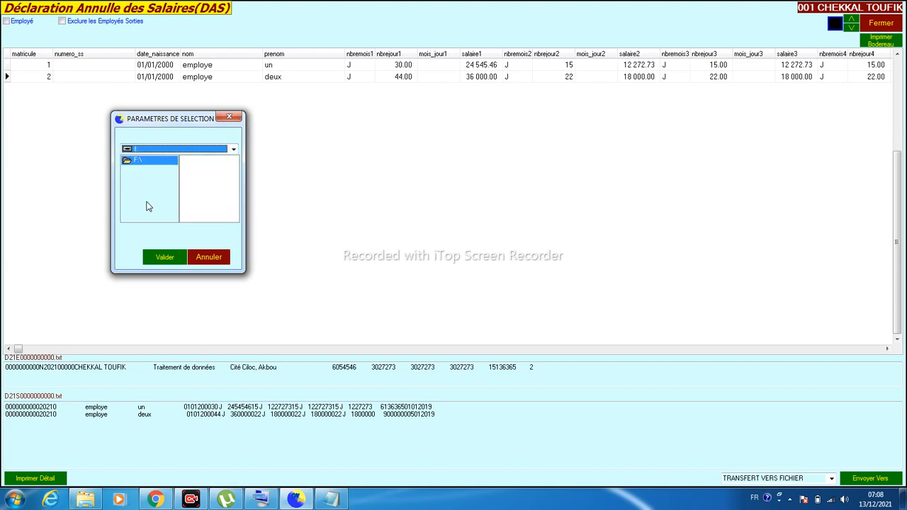
pyautogui.click(162, 258)
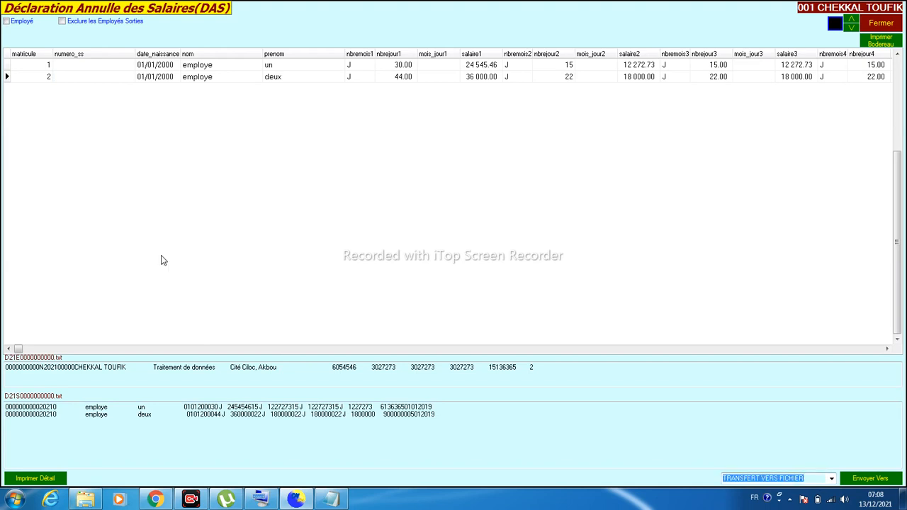
# Switch to Windows Explorer and inspect the contents of the exported D21S and D21E text files on the F: drive.
pyautogui.click(85, 500)
pyautogui.click(122, 86)
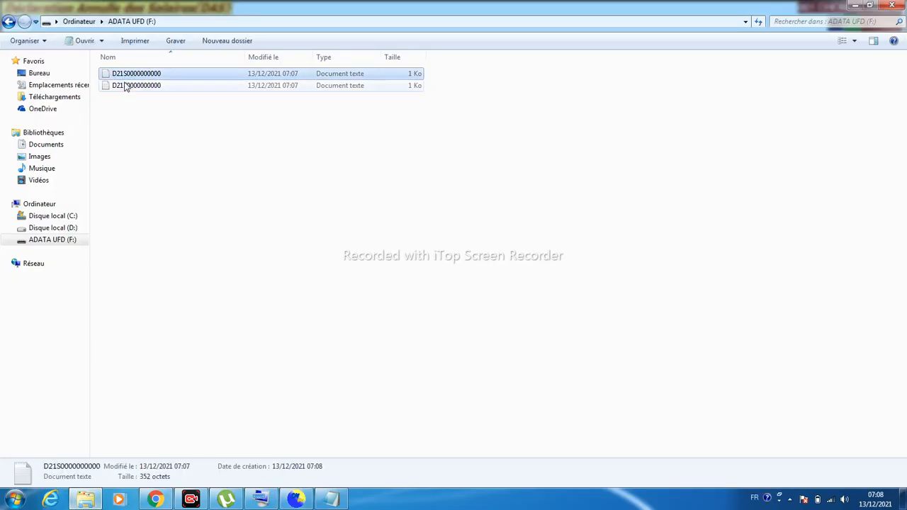
pyautogui.click(135, 76)
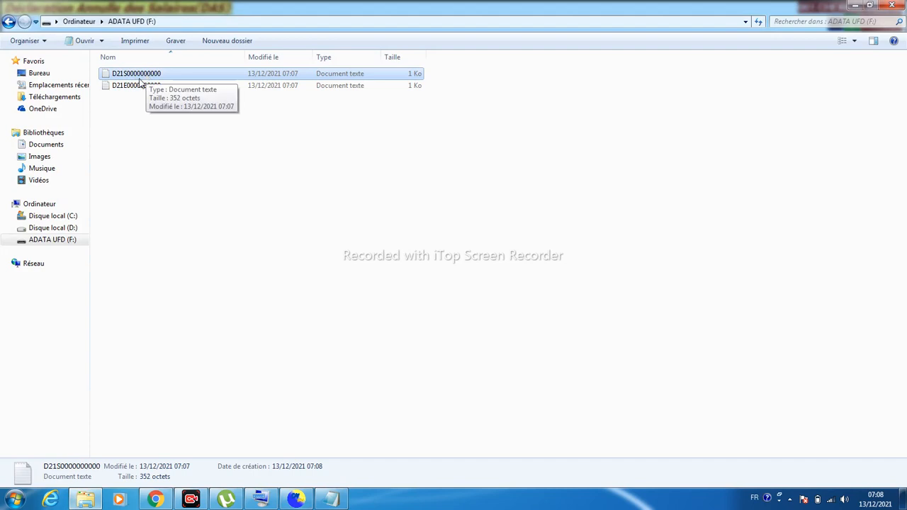
pyautogui.doubleClick(141, 75)
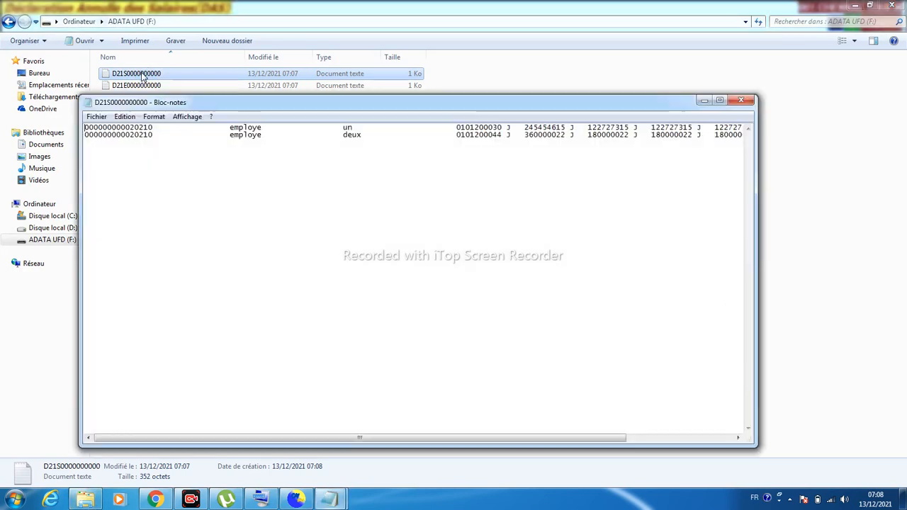
pyautogui.click(740, 100)
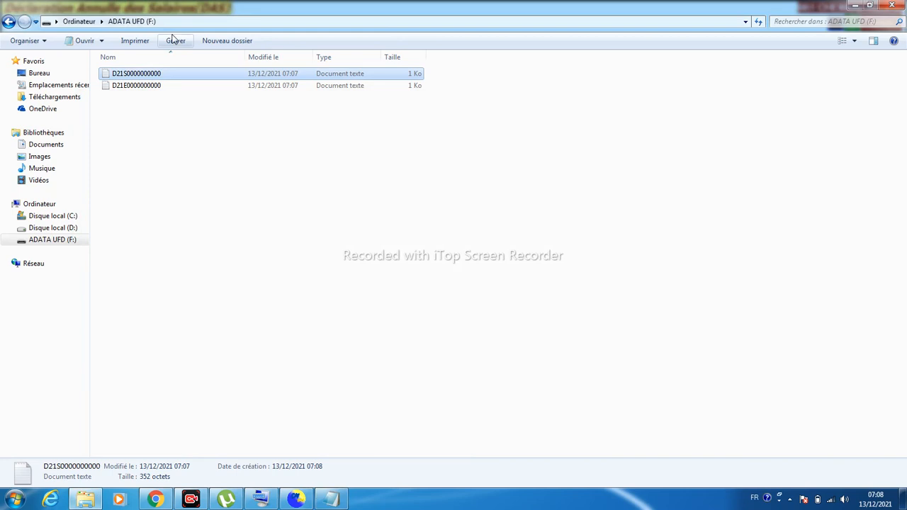
pyautogui.doubleClick(138, 86)
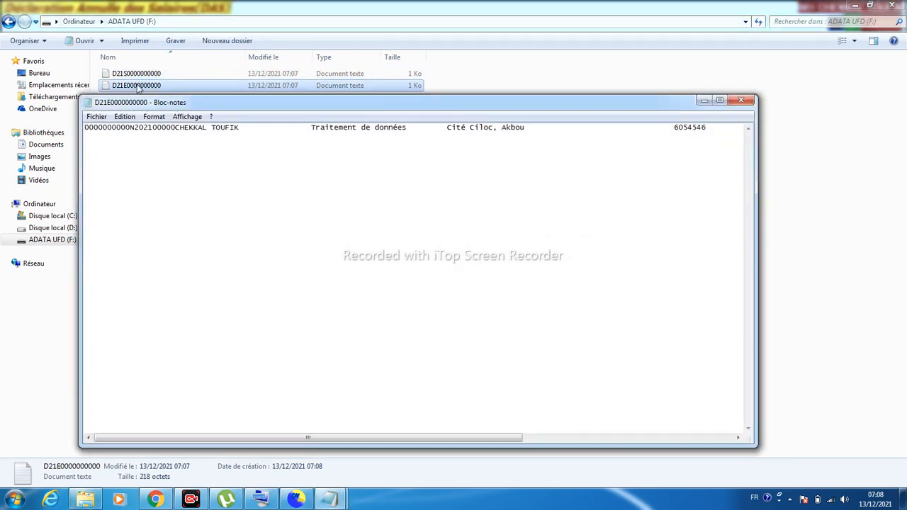
pyautogui.click(740, 99)
pyautogui.click(854, 6)
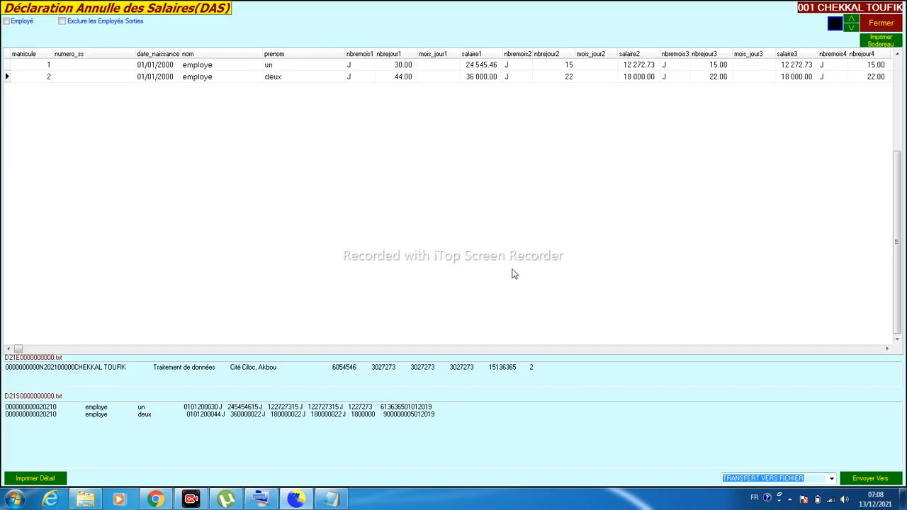
# Preview the DAS deposit slip for CNAS, and close the annual salary declaration.
pyautogui.click(880, 40)
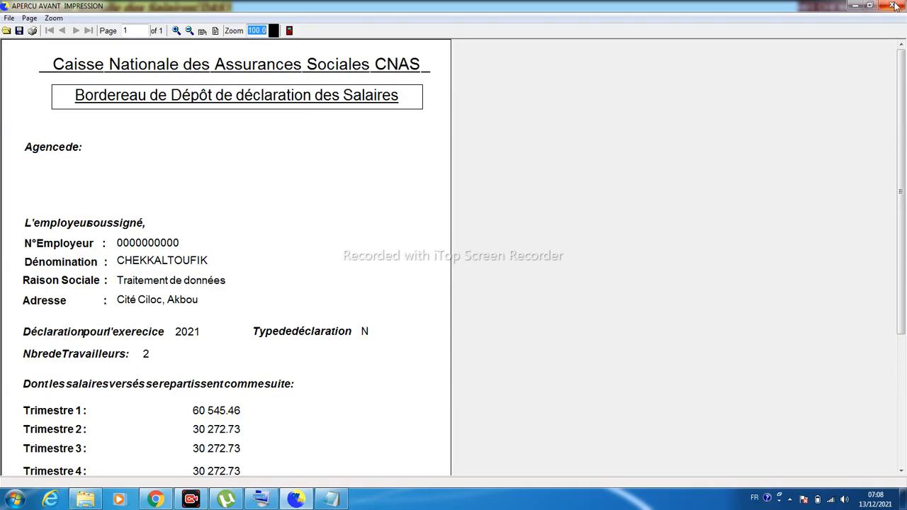
pyautogui.click(891, 5)
pyautogui.click(880, 28)
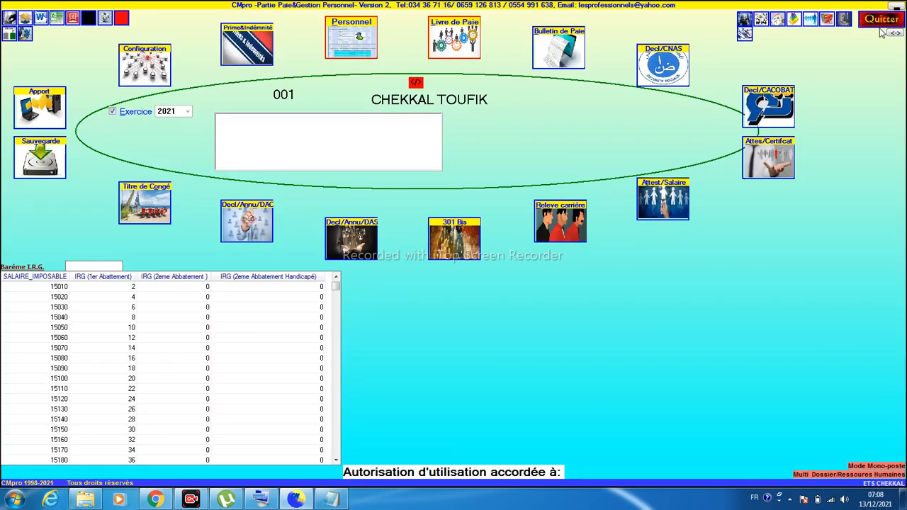